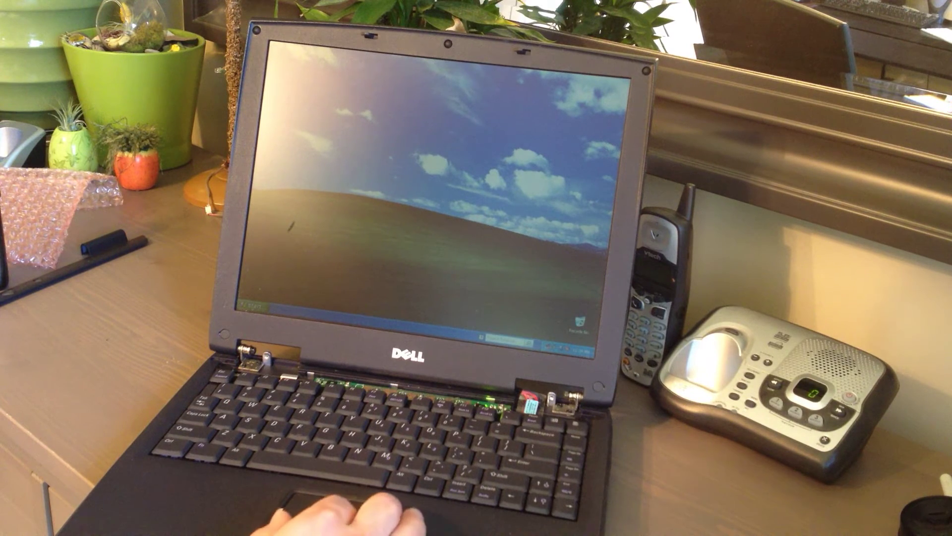
pyautogui.press('super')
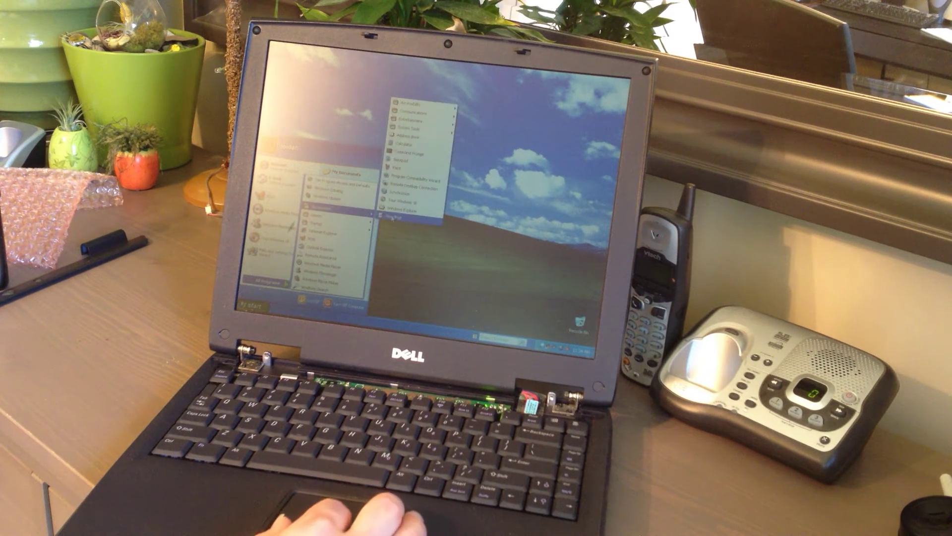
pyautogui.click(392, 159)
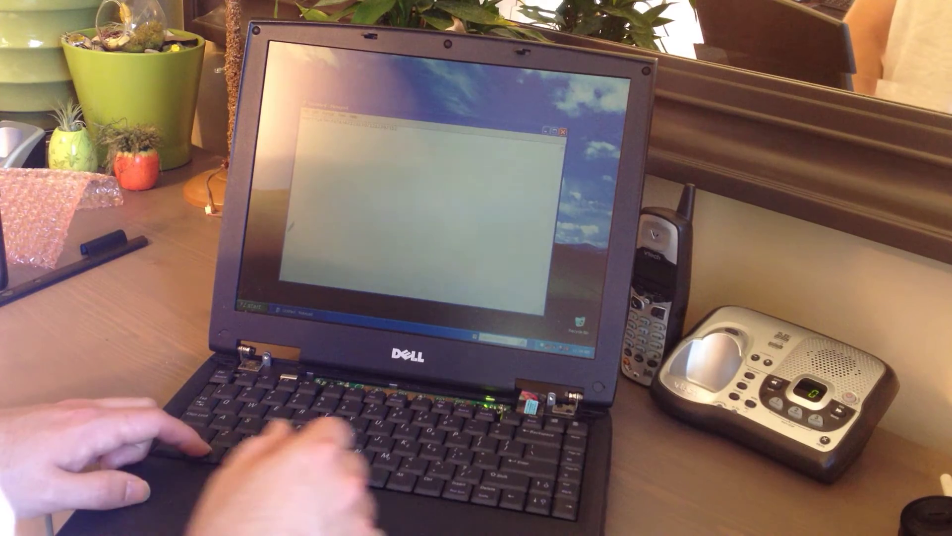
pyautogui.write('kl')
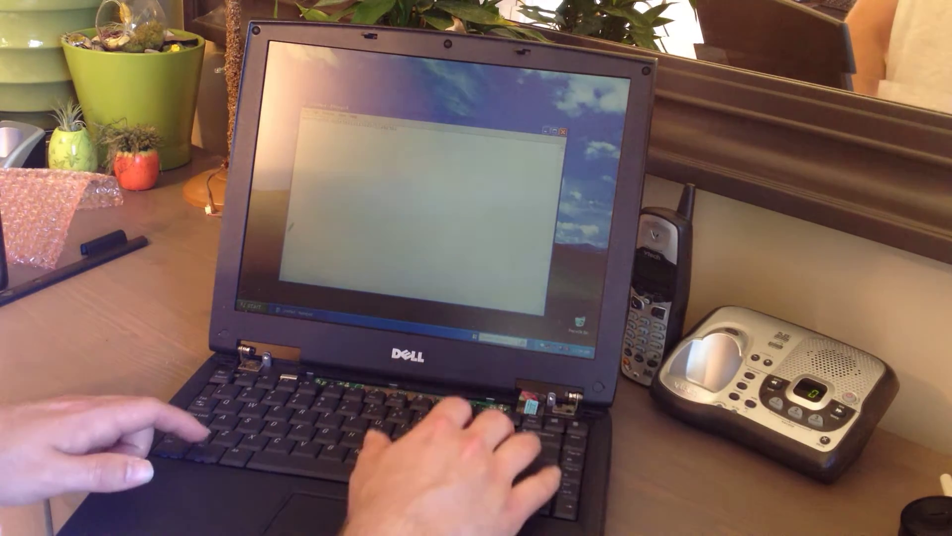
pyautogui.write('jk')
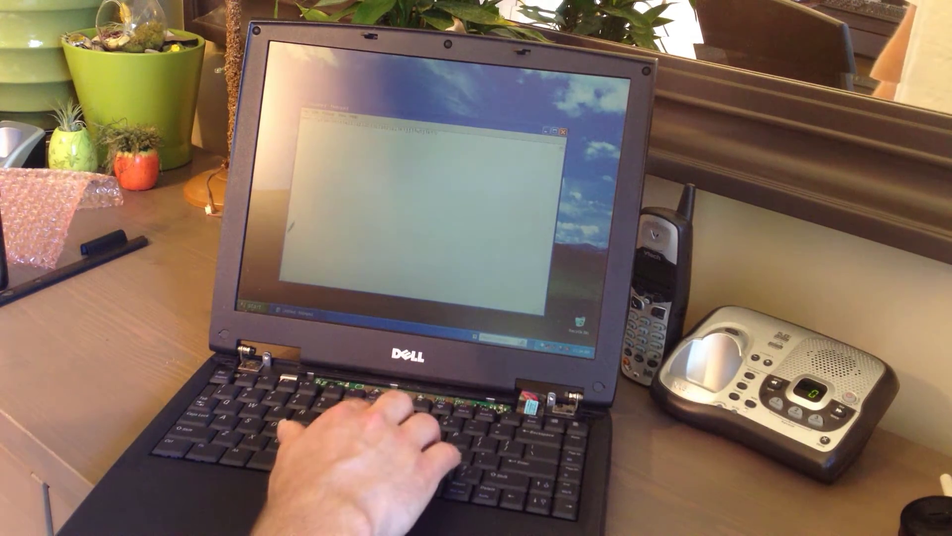
pyautogui.write('jk')
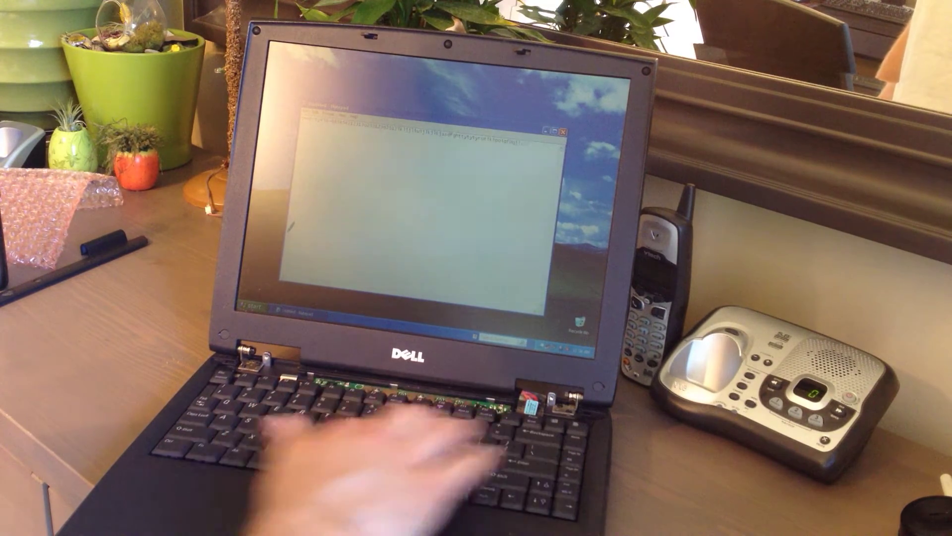
pyautogui.write('jkl')
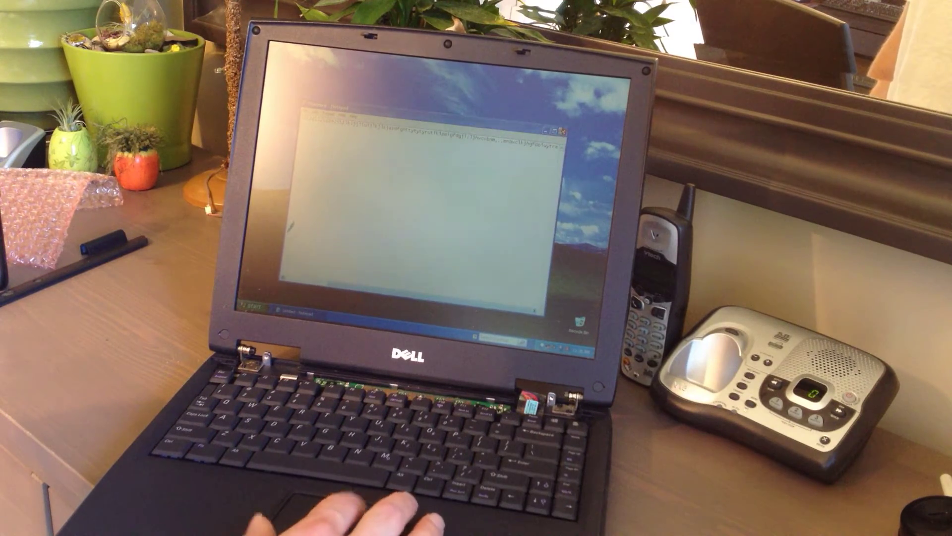
pyautogui.click(425, 216)
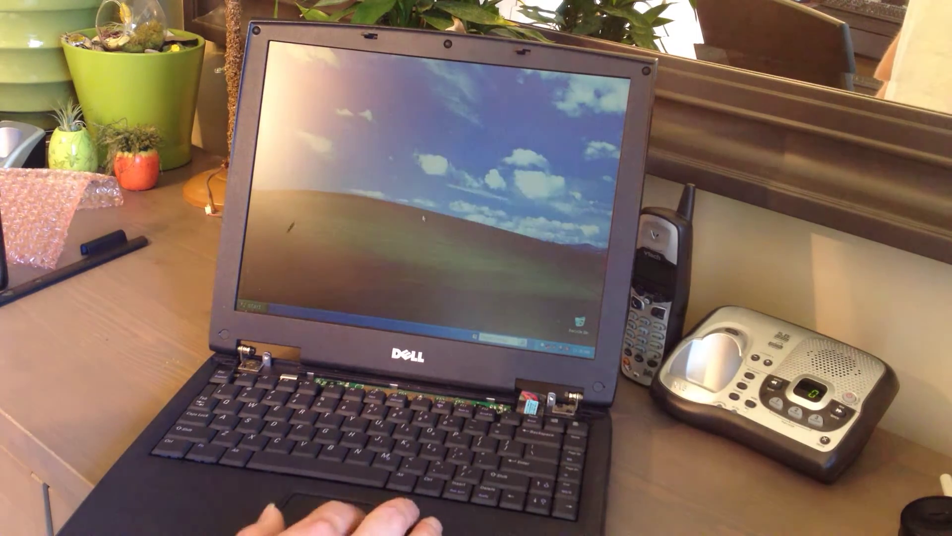
pyautogui.click(253, 306)
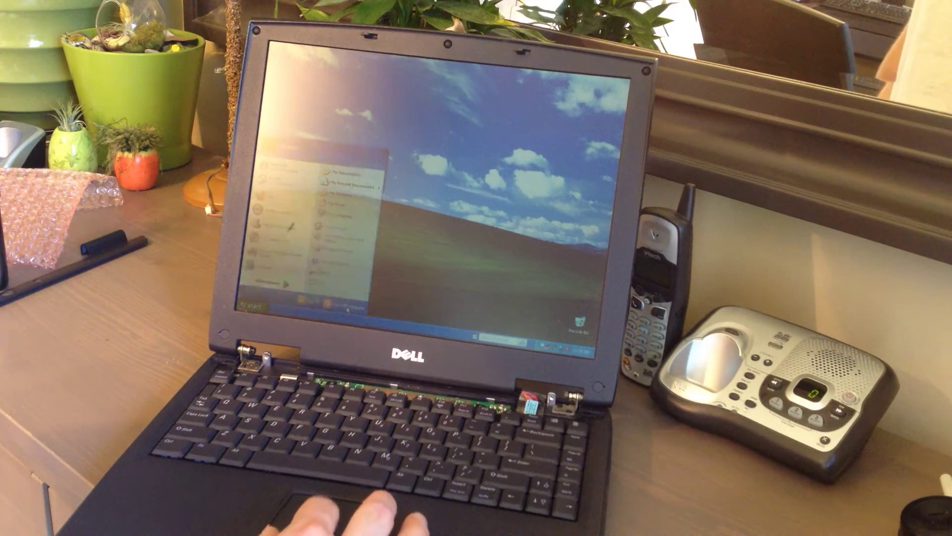
pyautogui.click(291, 226)
pyautogui.click(434, 164)
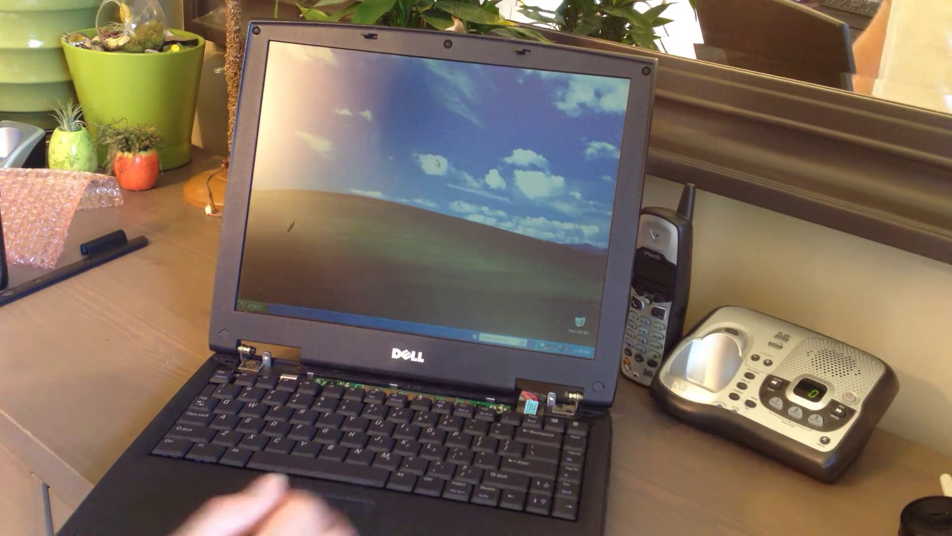